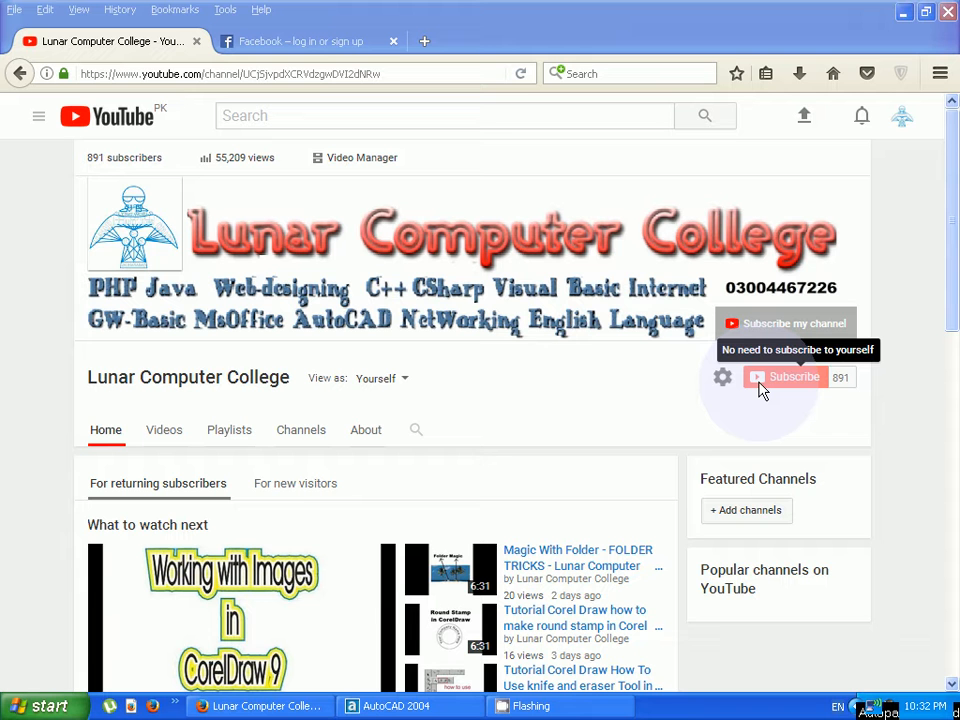
Switch to AutoCAD 2004 with the empty Drawing1.dwg
left_click(390, 706)
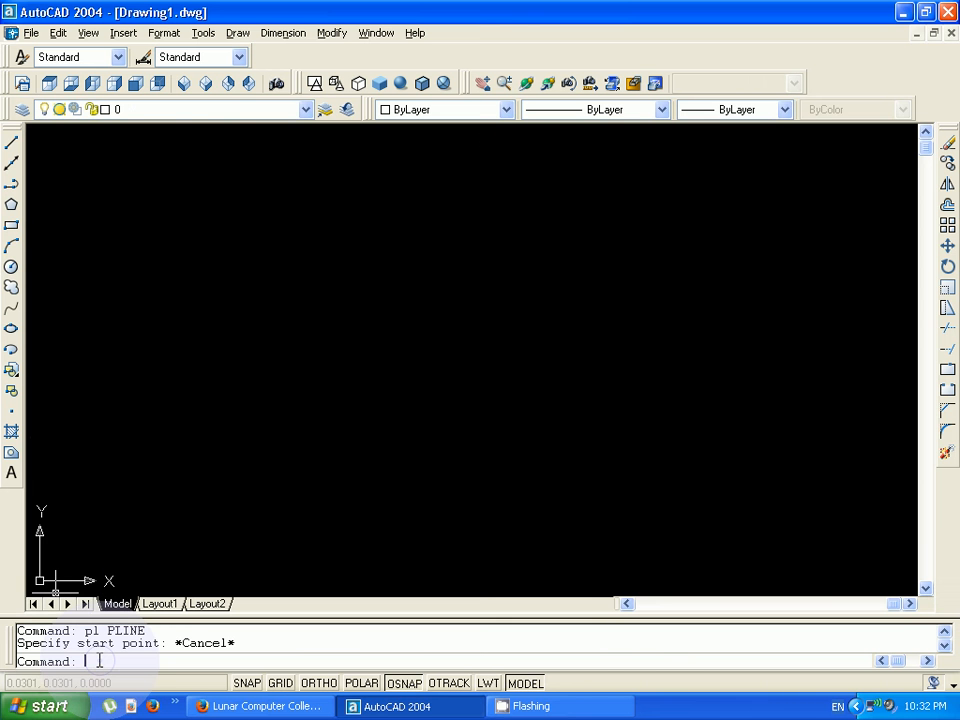
type("pl")
key("Return")
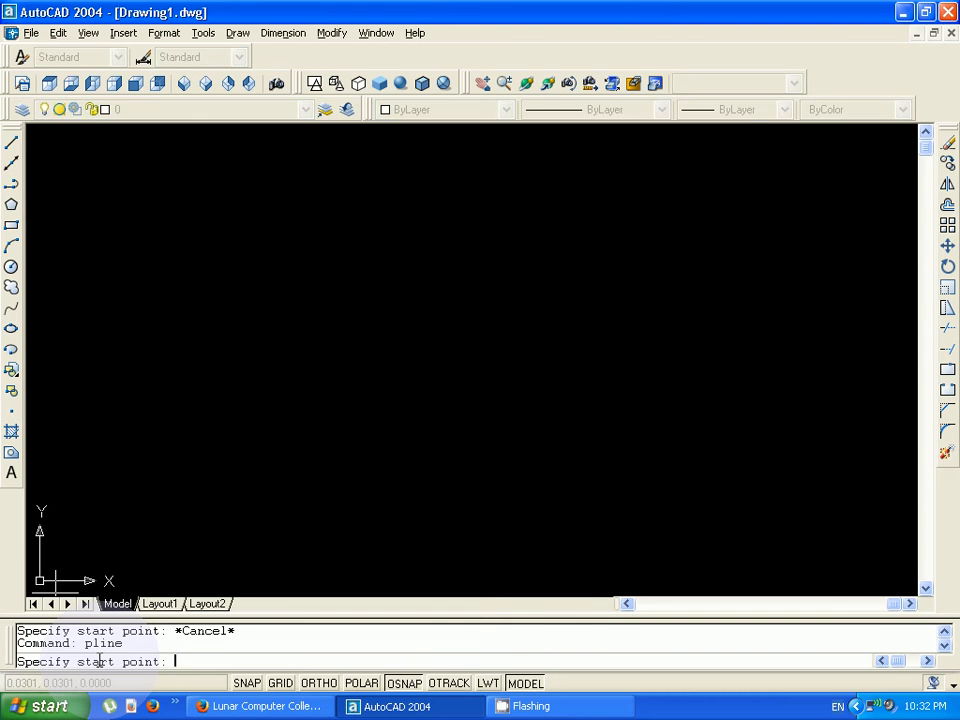
key("Escape")
Start a polyline at about 8.4, 14.5 with two straight segments, sloping down and then running right to about 30.8, 11.3
type("pl")
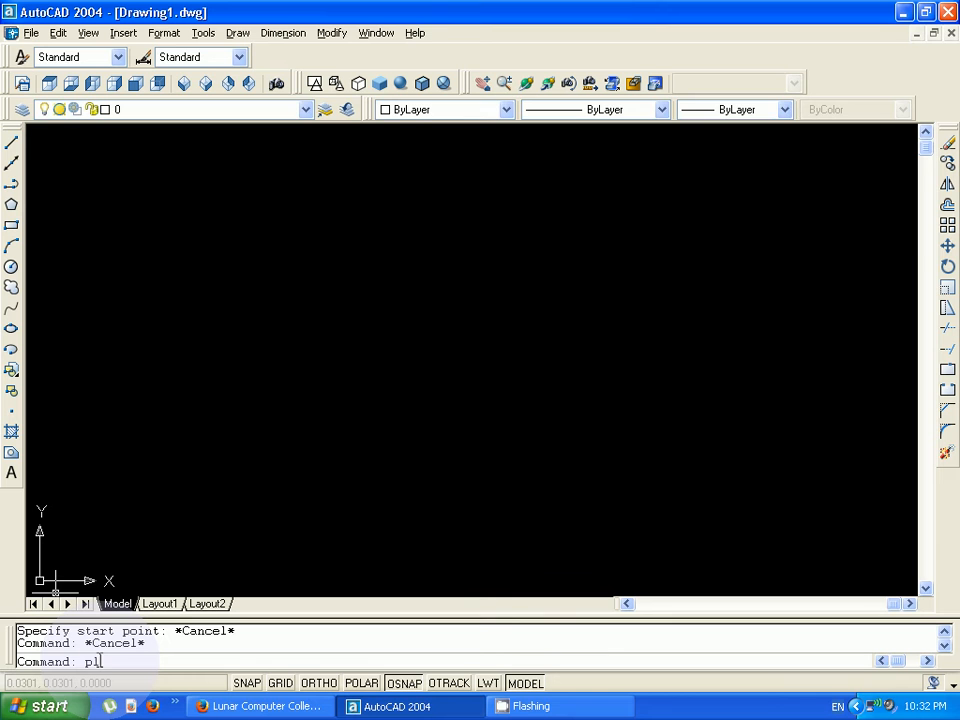
key("Return")
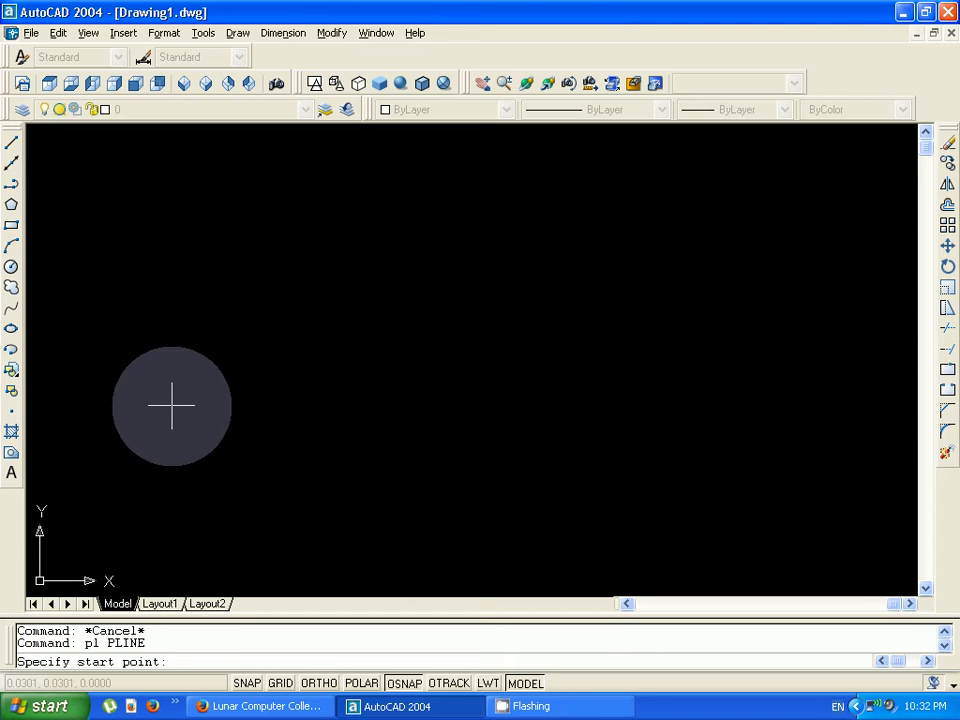
left_click(157, 371)
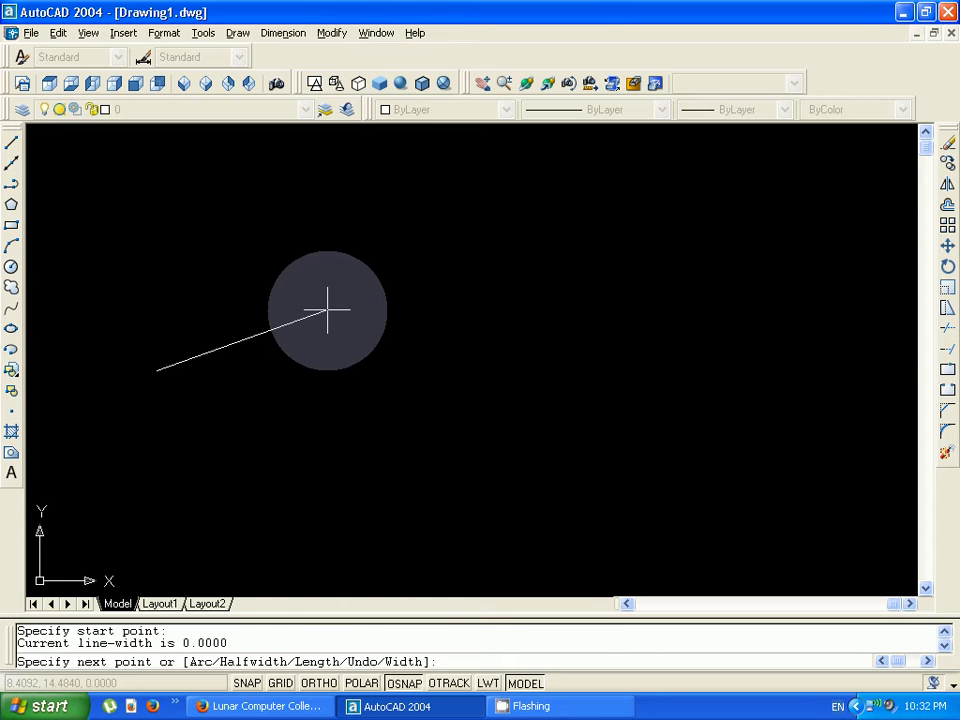
left_click(279, 410)
left_click(505, 420)
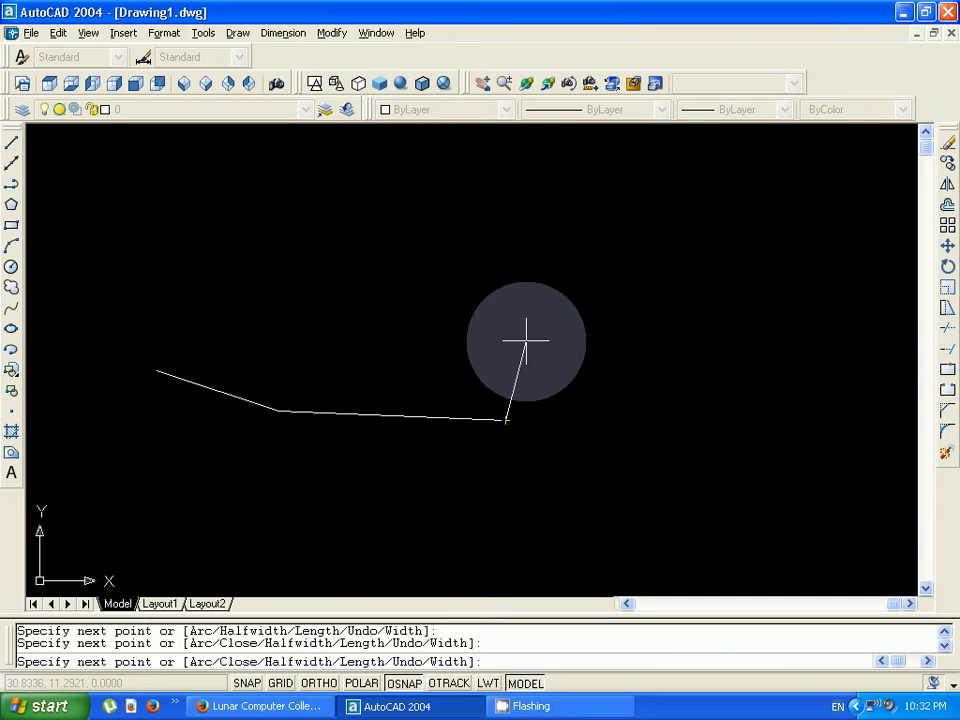
Continue the polyline with an arc curving up to about 38.1, 18.6 and a straight segment back to about 20.0, 19.5
type("a")
key("Return")
left_click(619, 305)
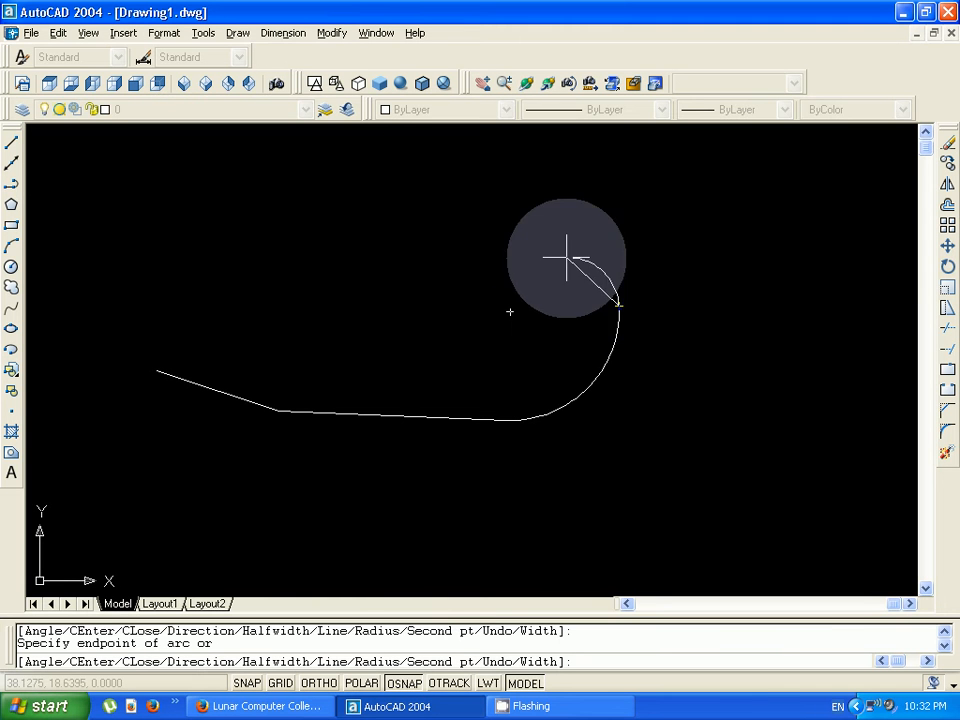
type("1")
key("Return")
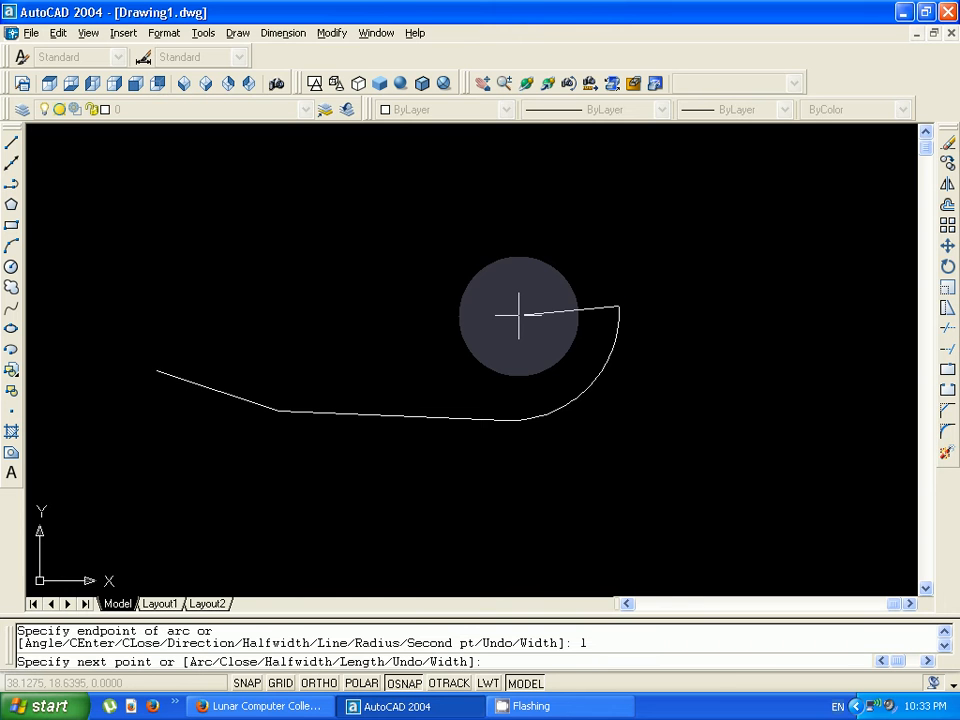
left_click(338, 293)
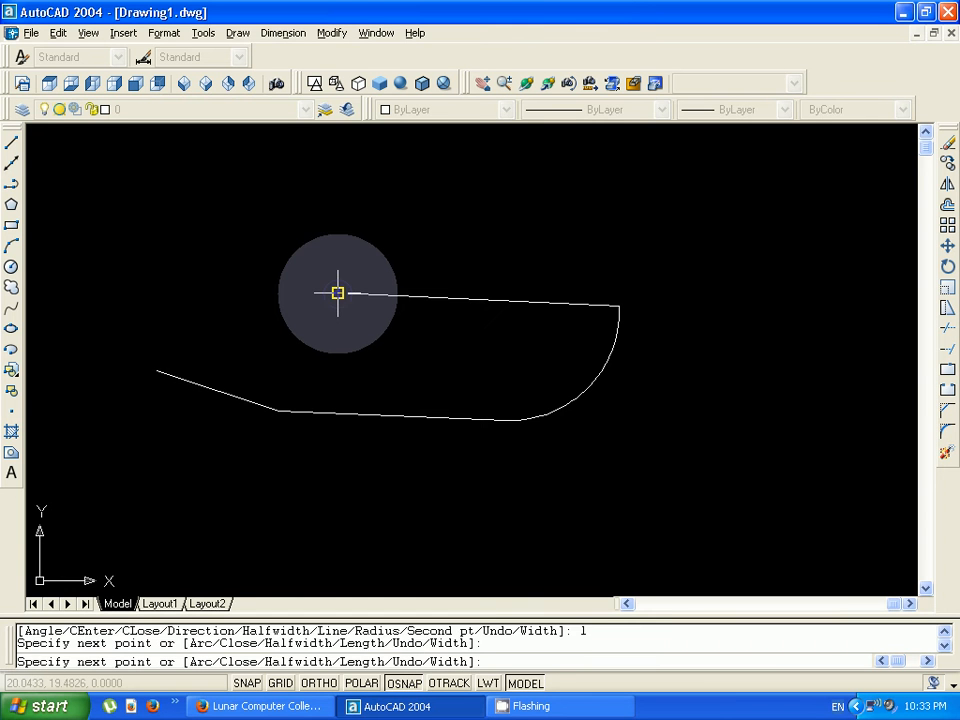
Extend the polyline with an arc to about 16.8, 24.0 and straight segments to about 7.9, 24.2 and 4.6, 10.1
type("a")
key("Return")
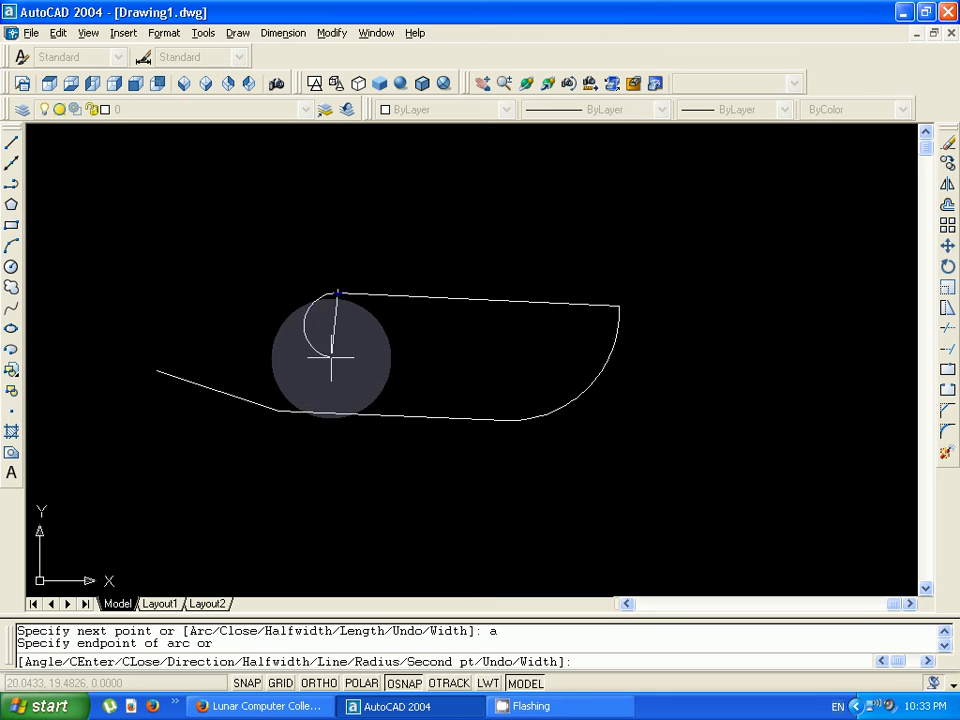
left_click(288, 222)
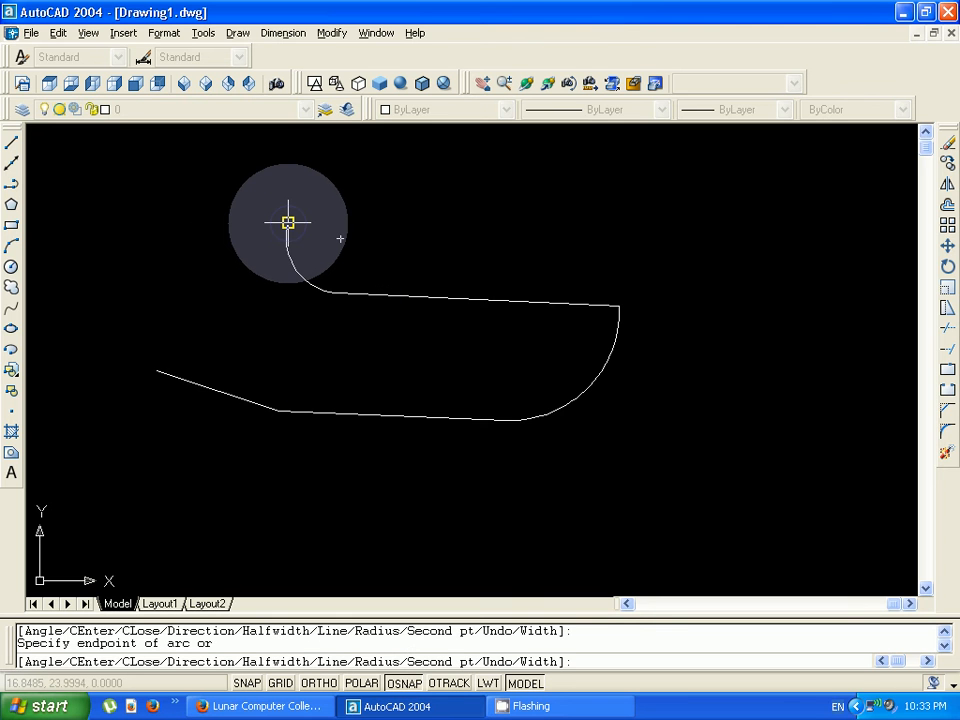
type("l")
key("Return")
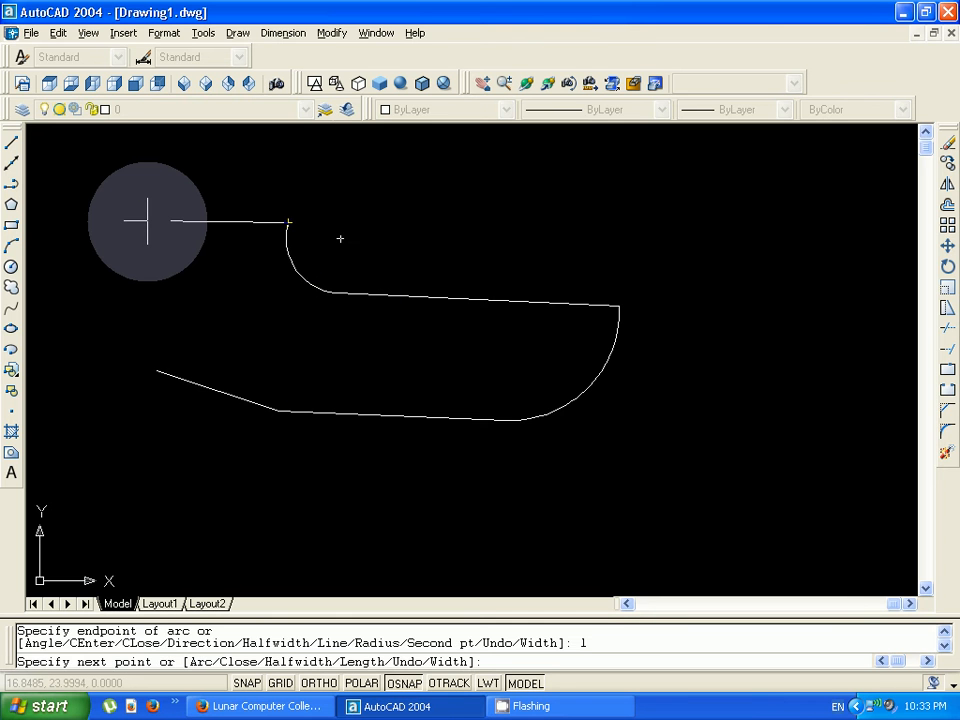
left_click(148, 219)
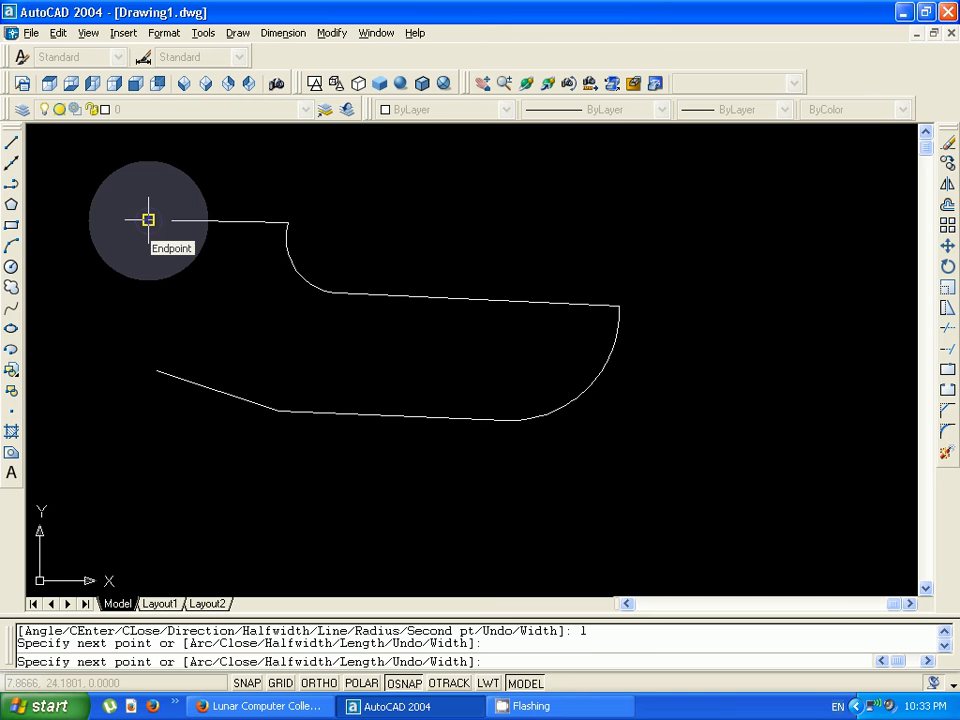
left_click(98, 438)
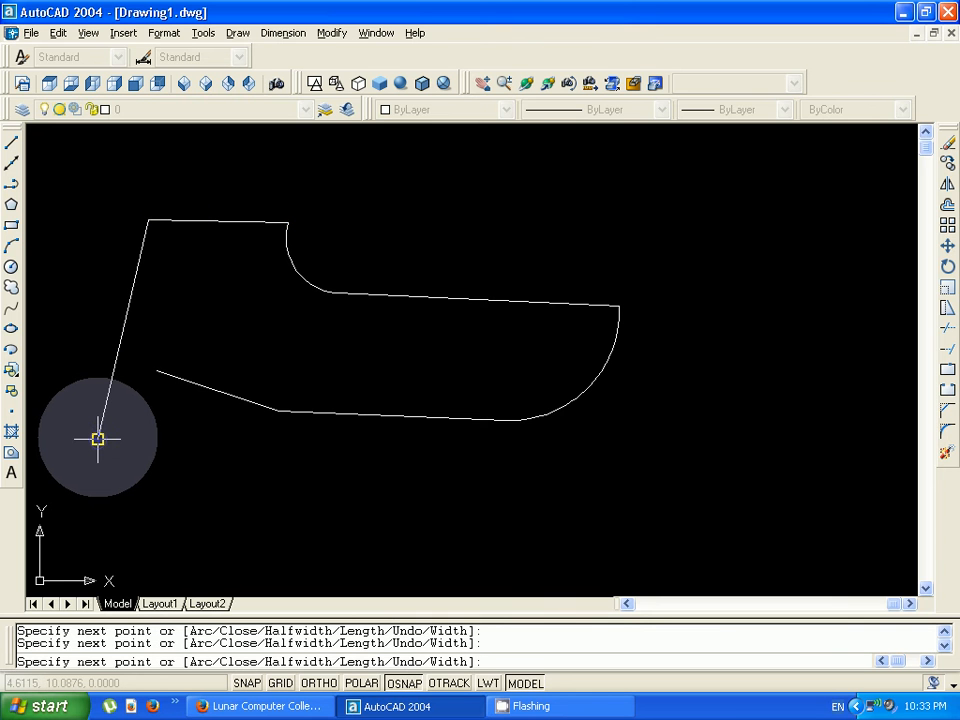
Extend the polyline with an arc to about 14.2, 4.5 and straight segments to about 37.3, 4.2 and 41.5, 23.6
type("a")
key("Return")
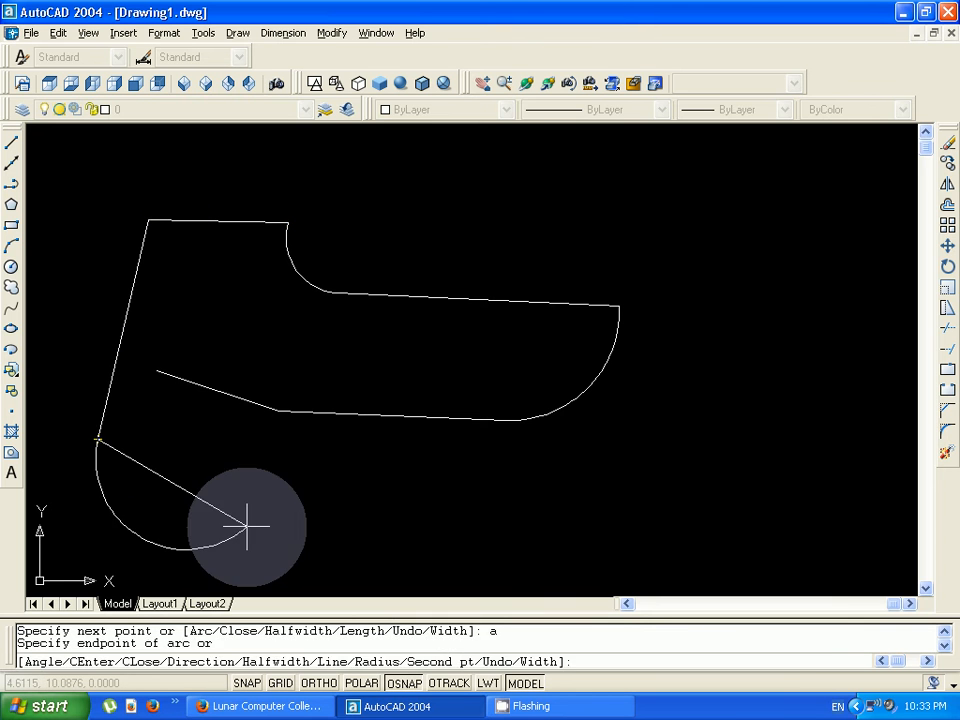
left_click(247, 525)
type("l")
key("Return")
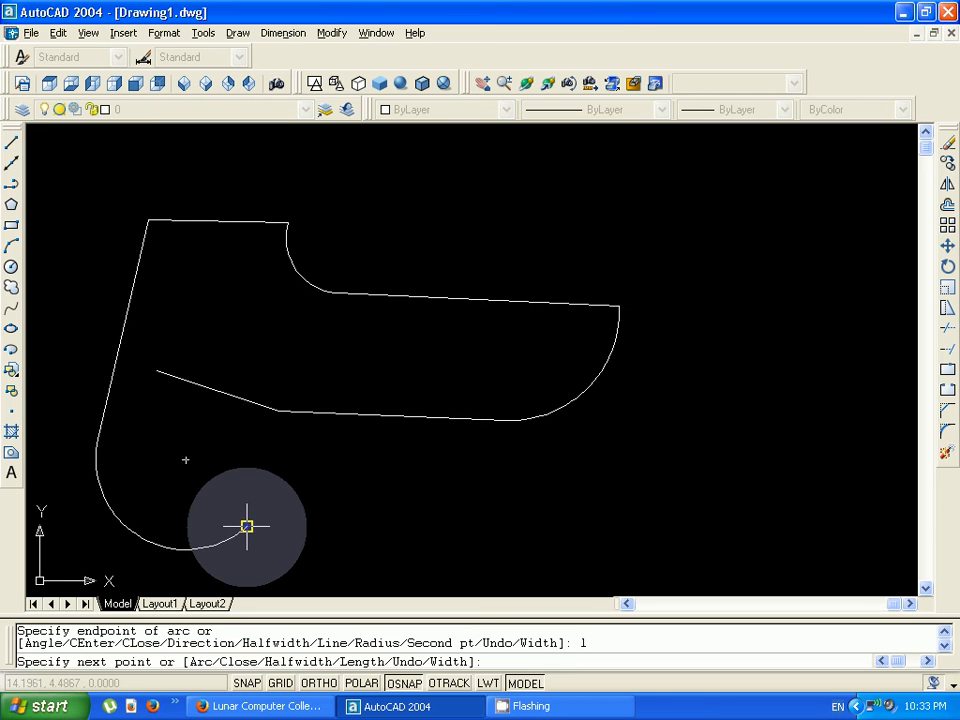
left_click(607, 529)
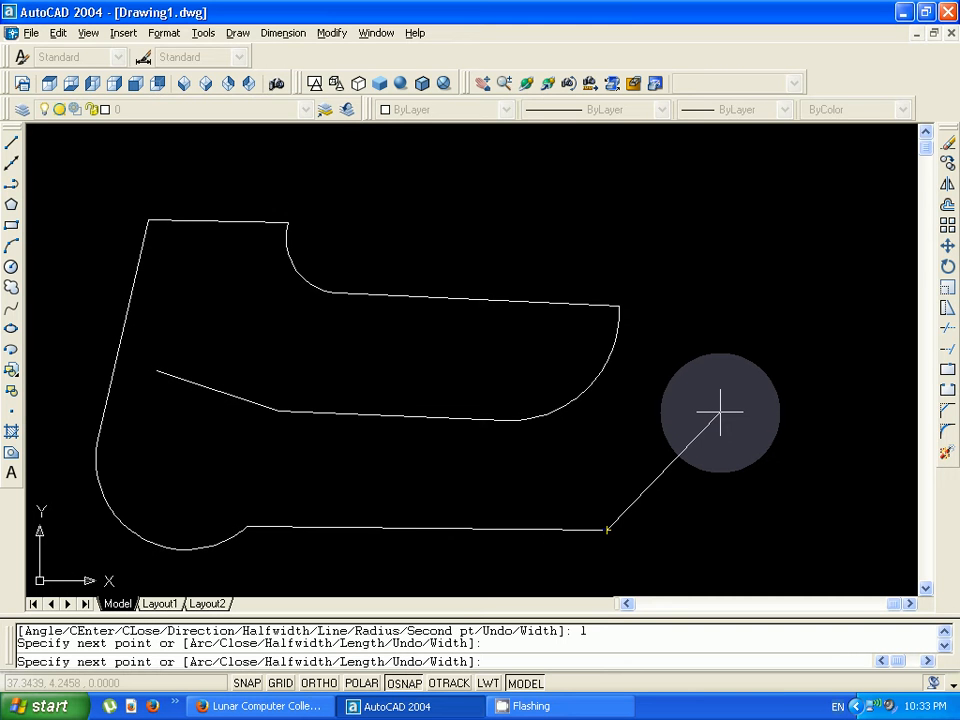
left_click(671, 228)
Add three consecutive arcs to the polyline, winding downward from its upper end to about 43.0, 5.1
type("a")
key("Return")
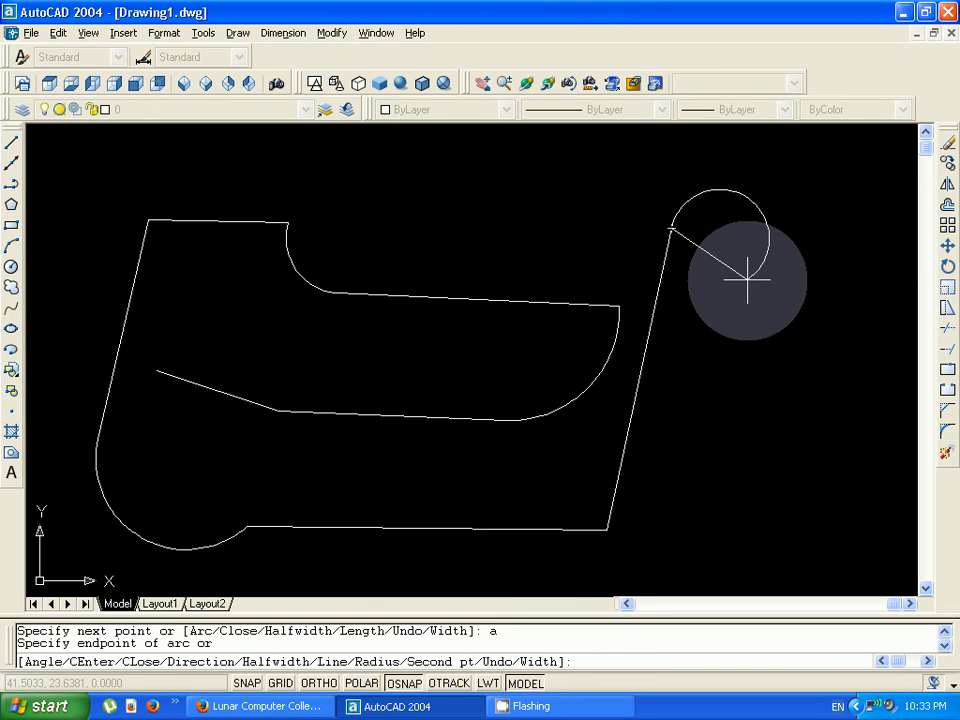
left_click(756, 301)
left_click(740, 433)
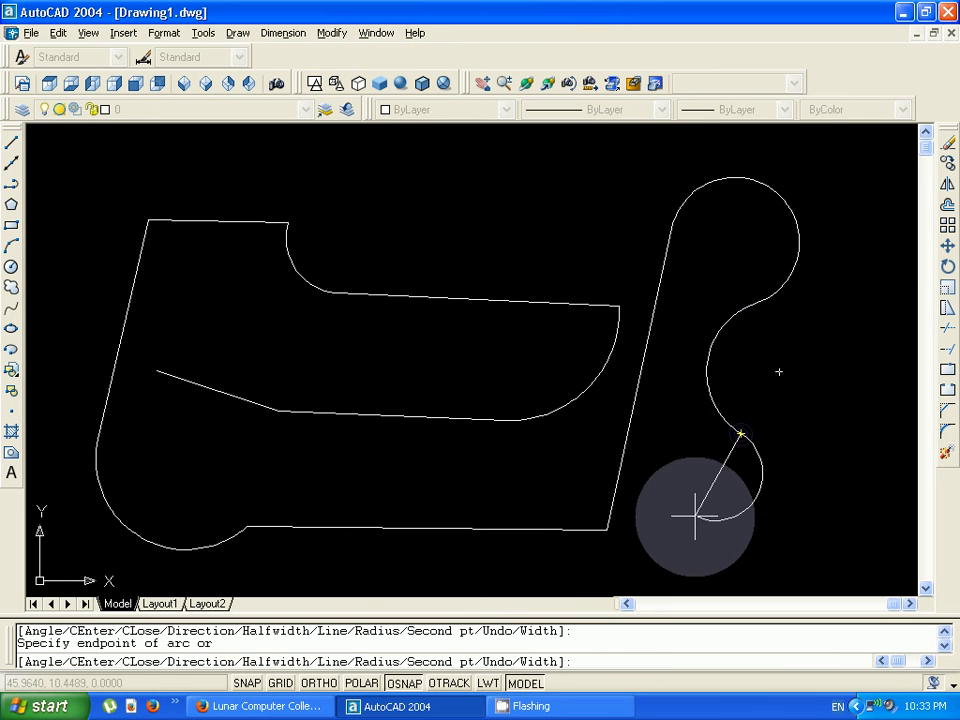
left_click(695, 516)
Add a final straight polyline segment up to about 42.2, 13.1 and finish the polyline
type("l")
key("Return")
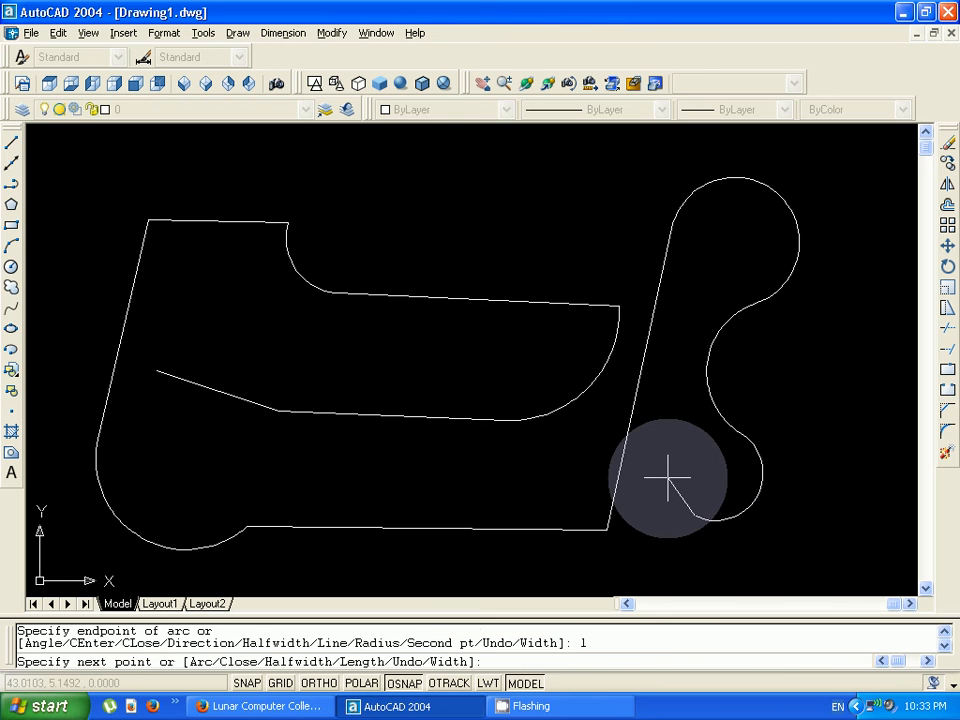
left_click(683, 391)
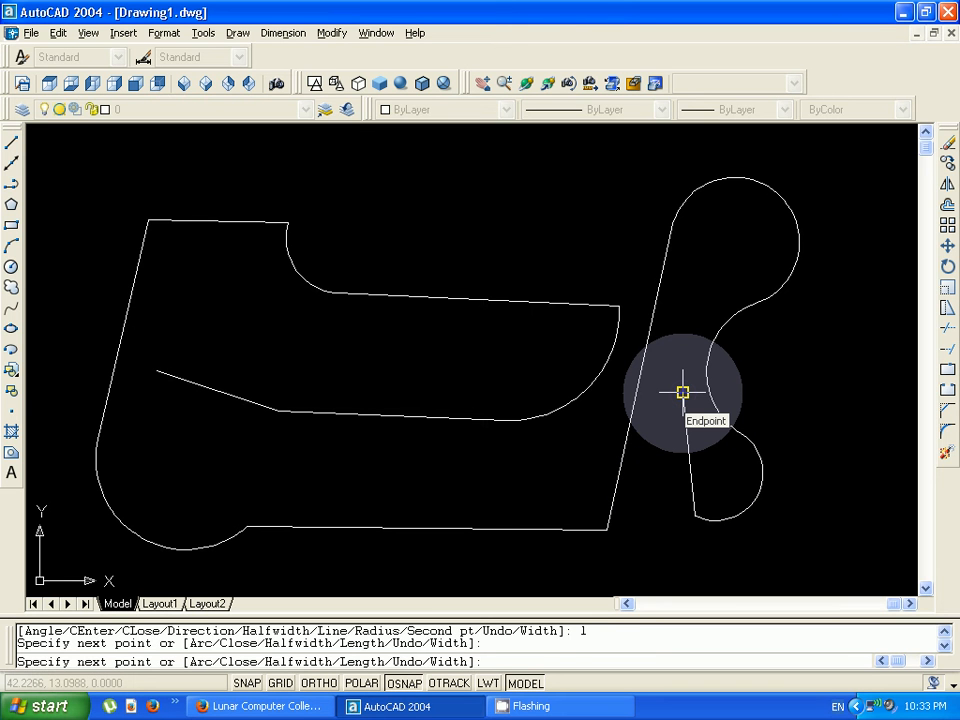
right_click(683, 391)
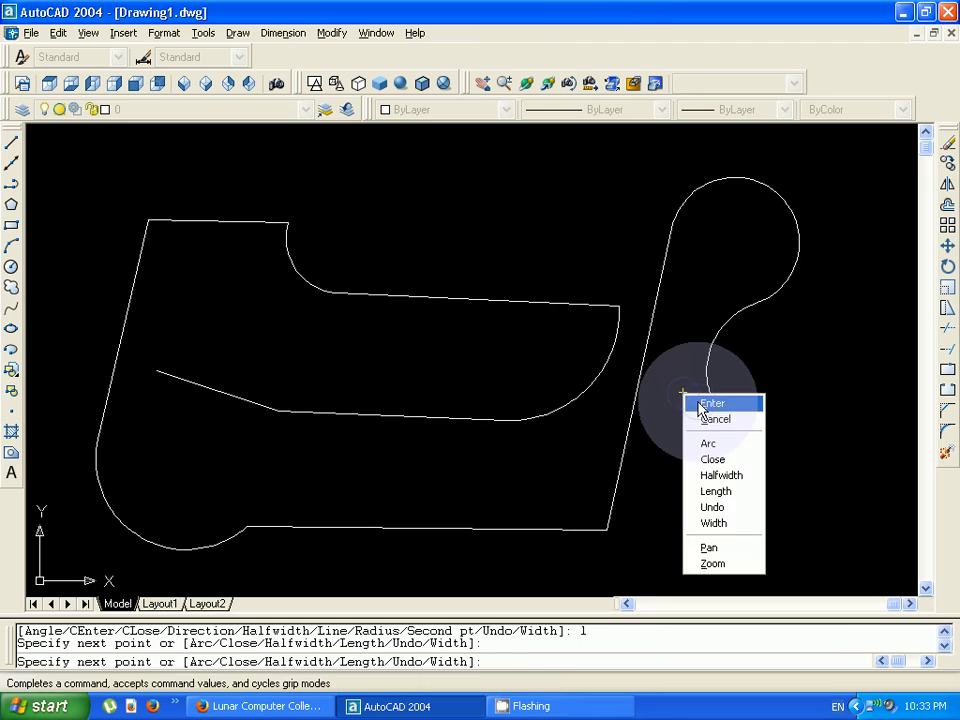
left_click(710, 404)
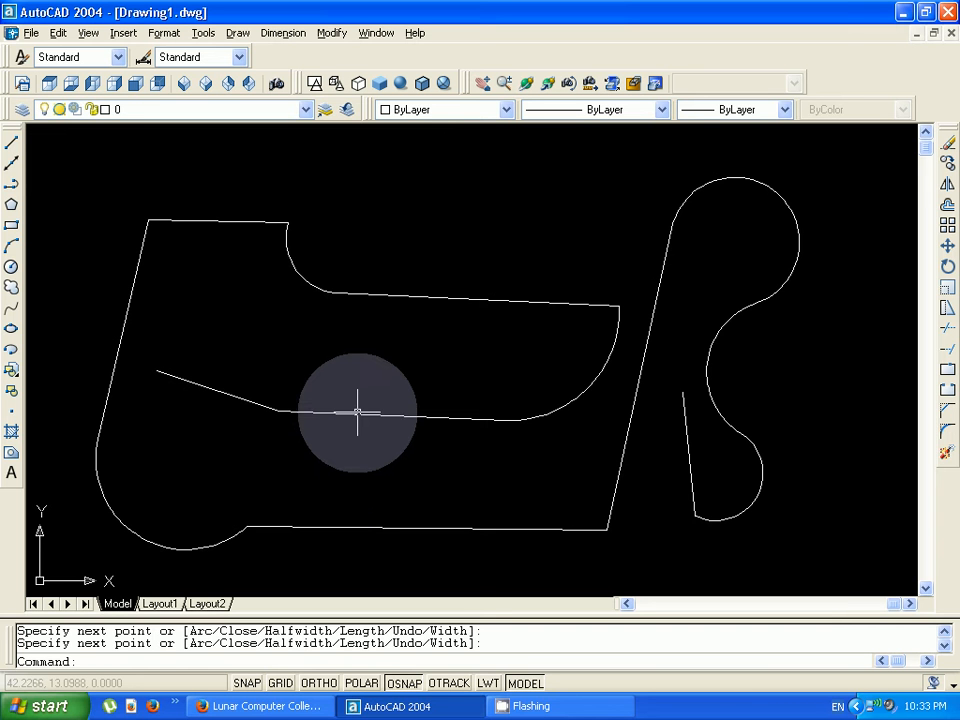
Select the finished polyline to check whether its lines and arcs form one object, and clear the selection
left_click(409, 297)
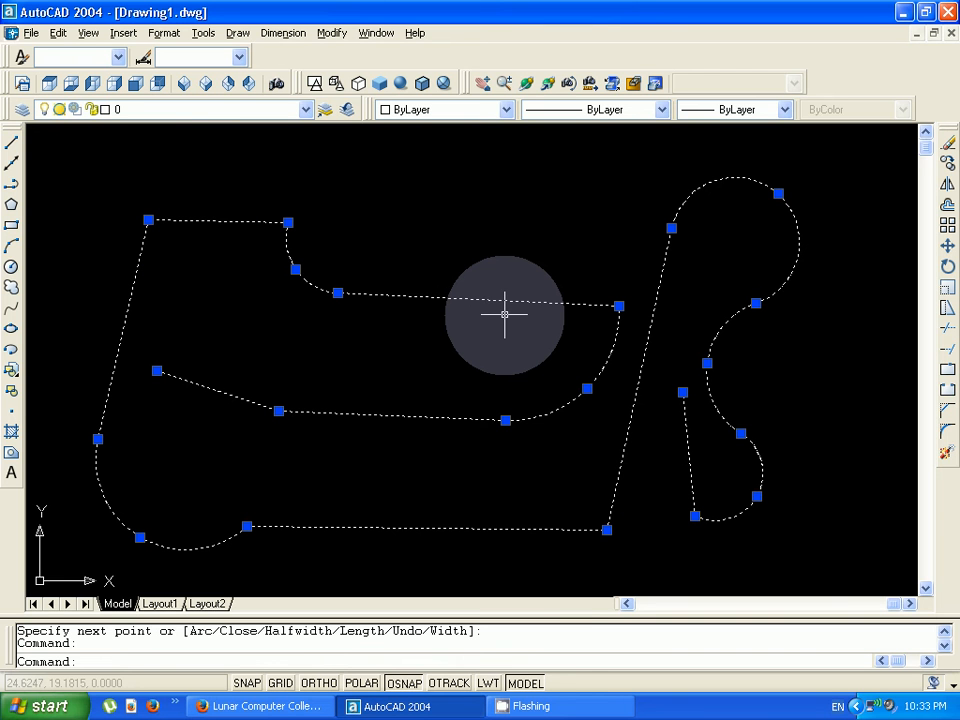
left_click(449, 221)
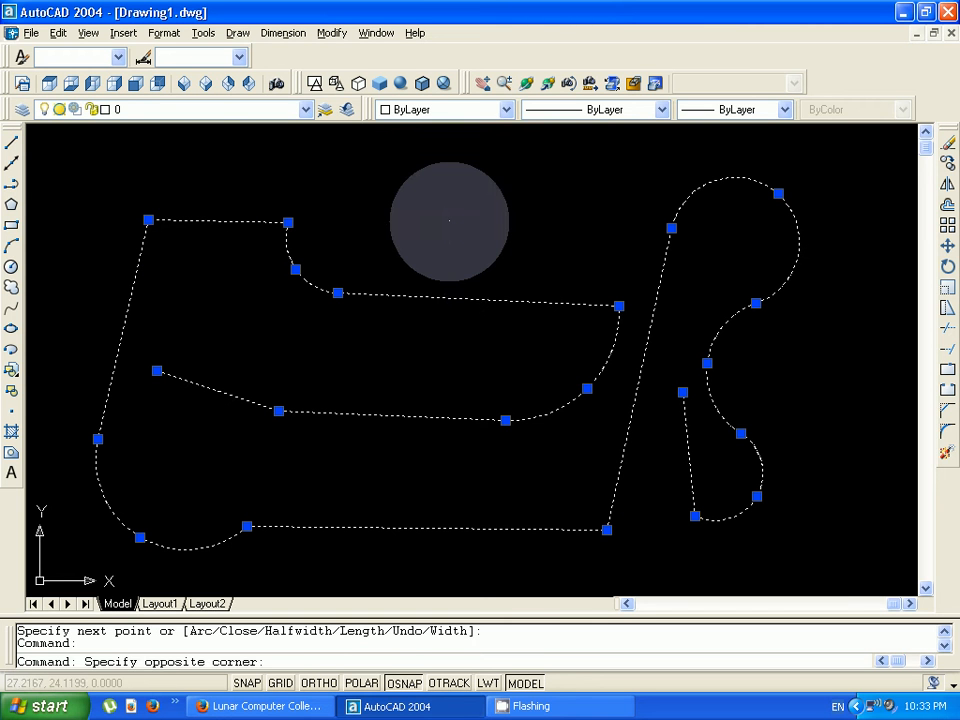
key("Escape")
type("pl")
key("Return")
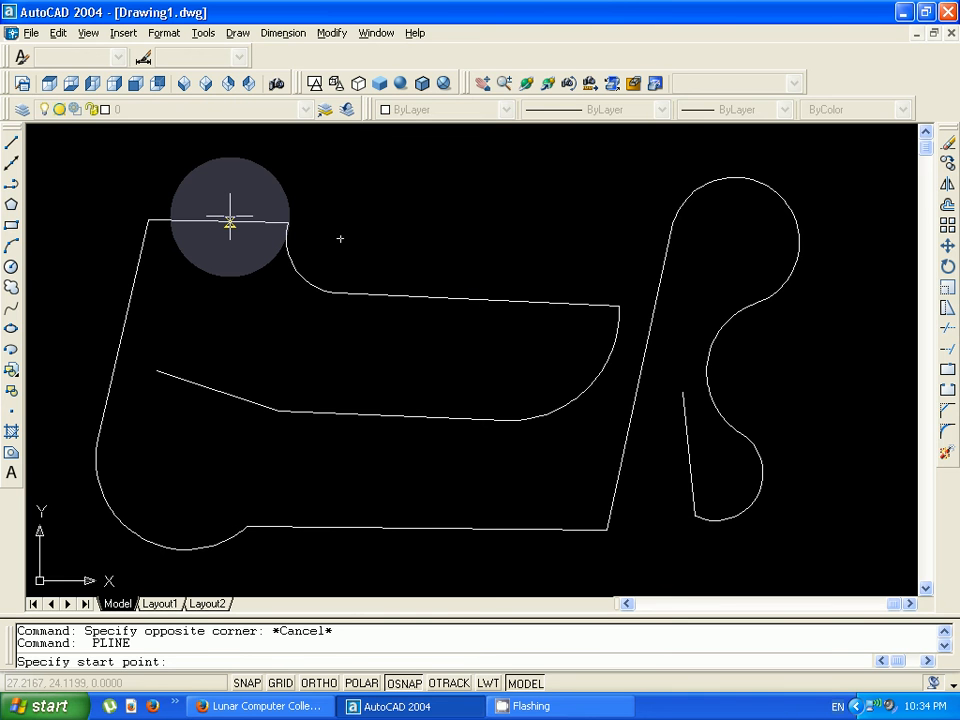
key("Escape")
key("Escape")
Draw a chain of four connected segments above the polyline with the Line command, from about 12.4, 28.0 to 42.2, 27.6
type("l")
key("Return")
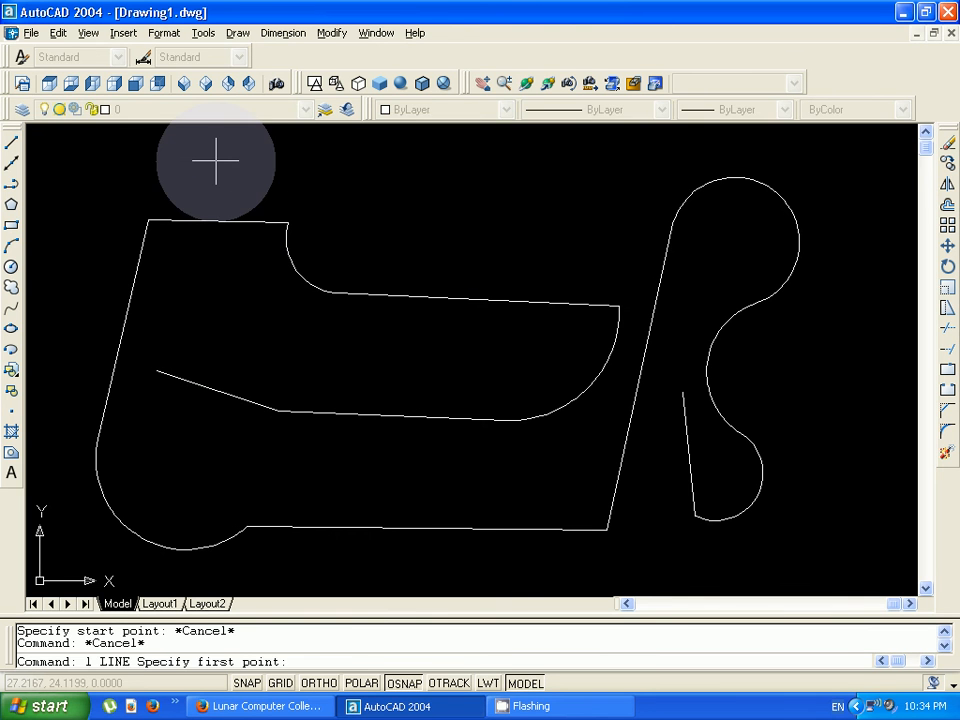
left_click(217, 160)
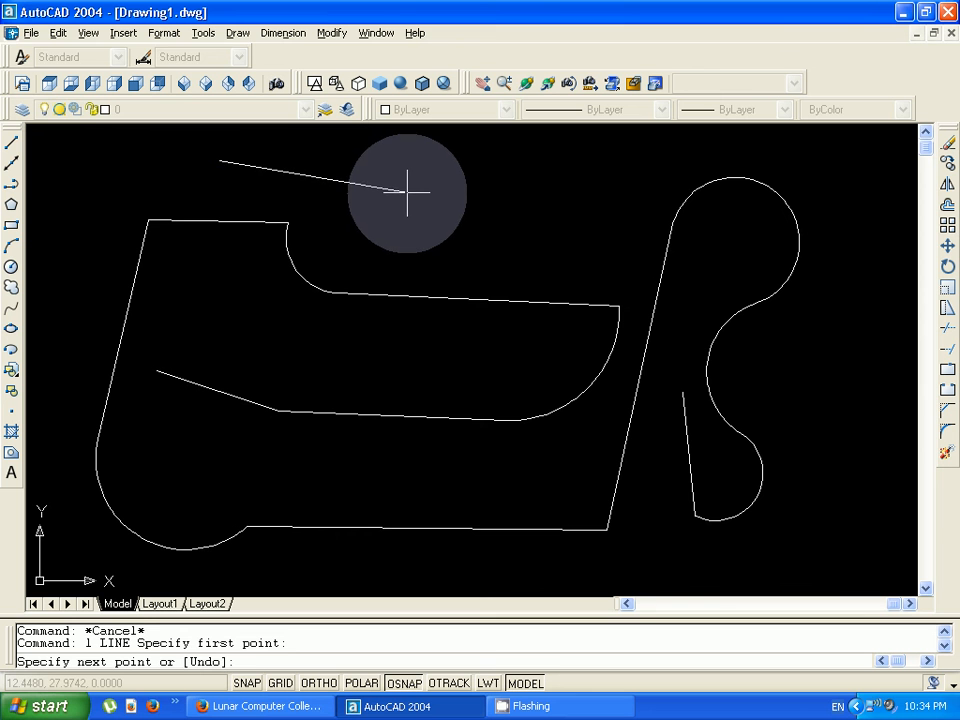
left_click(393, 211)
left_click(527, 239)
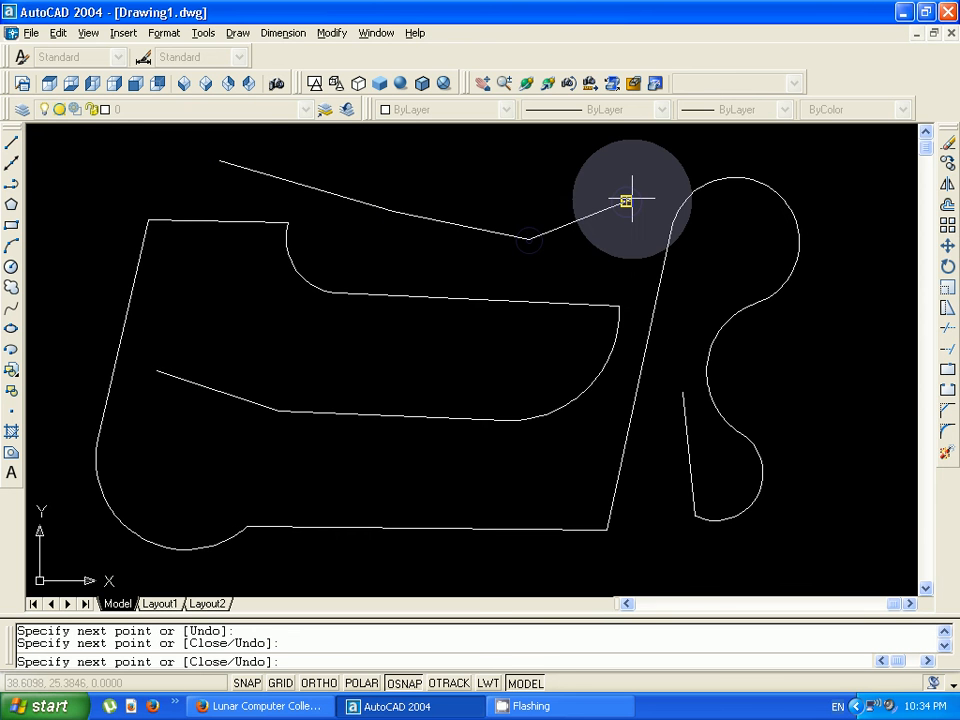
left_click(626, 200)
left_click(681, 167)
key("Escape")
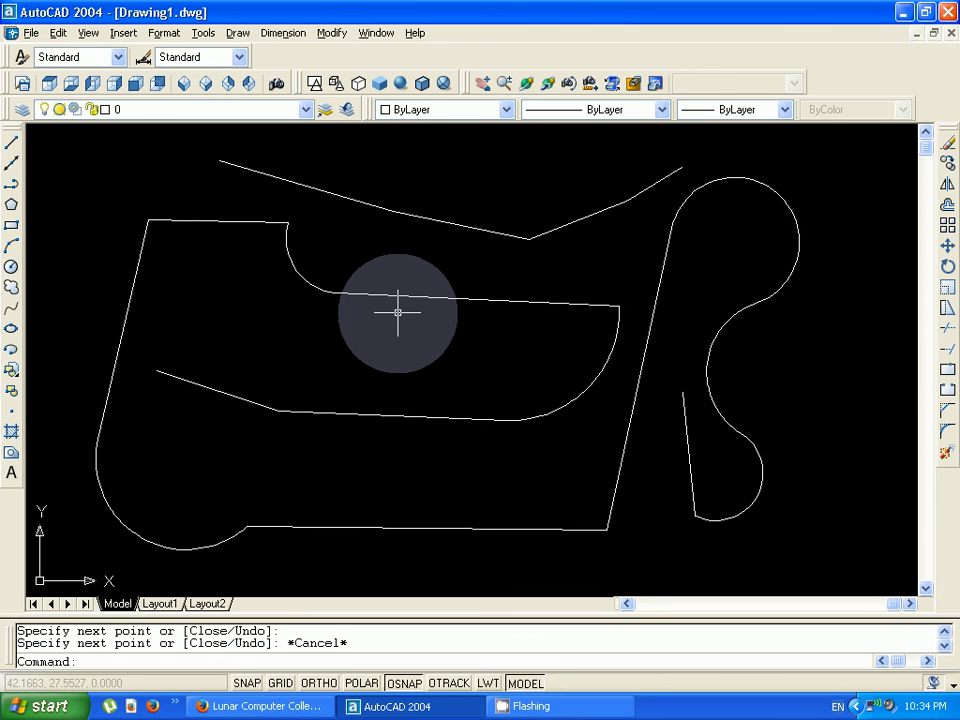
Compare how the individual line segments and the polyline select, clearing the selection after each check
left_click(306, 186)
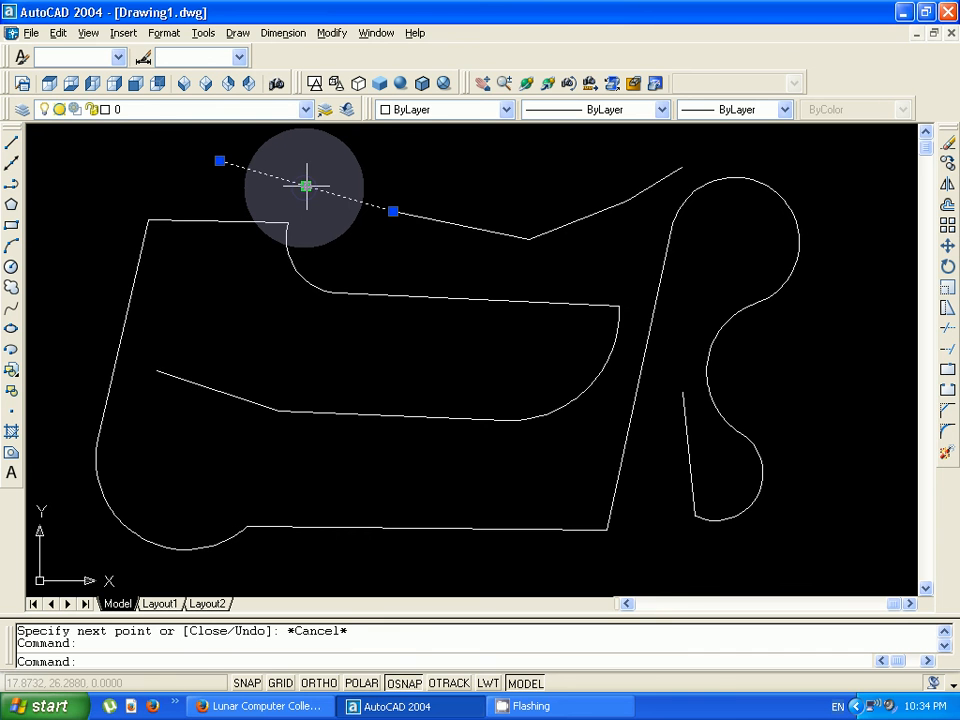
left_click(447, 223)
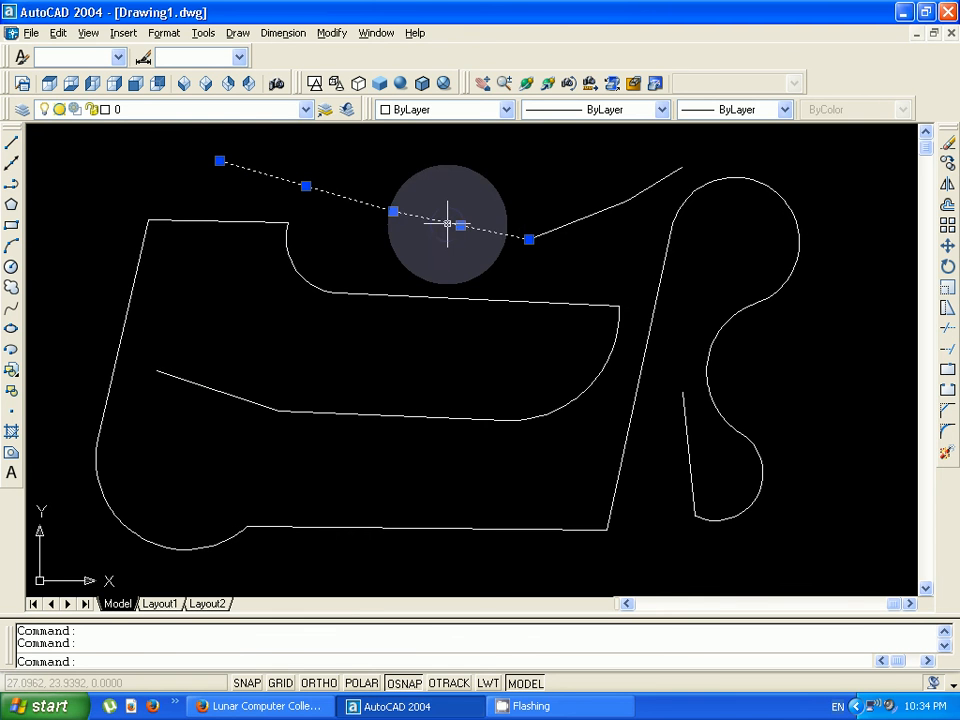
left_click(578, 220)
key("Escape")
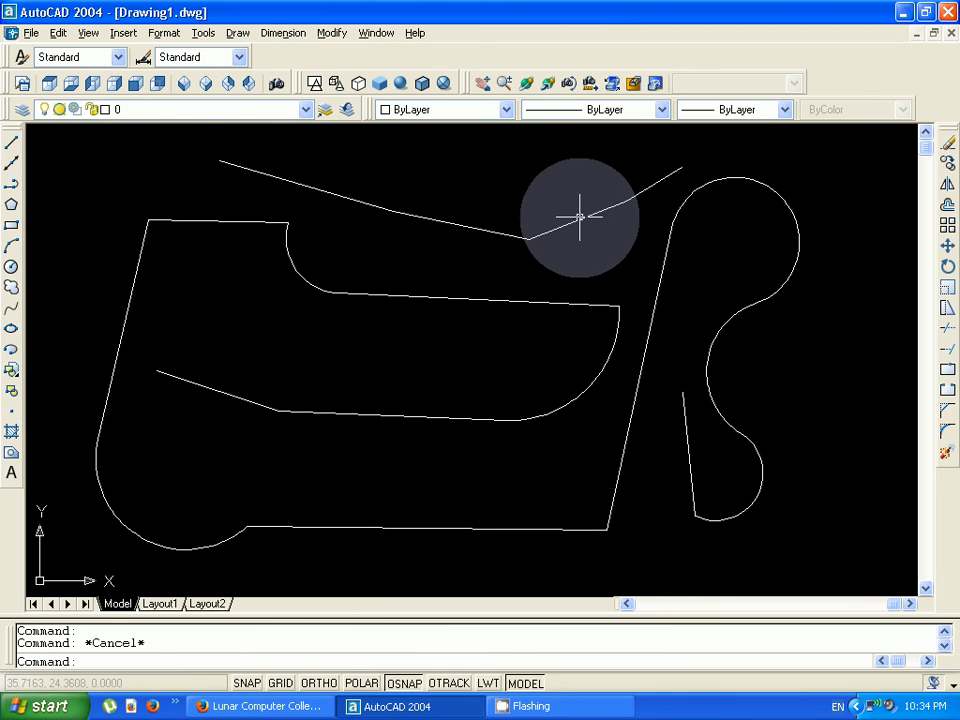
left_click(461, 225)
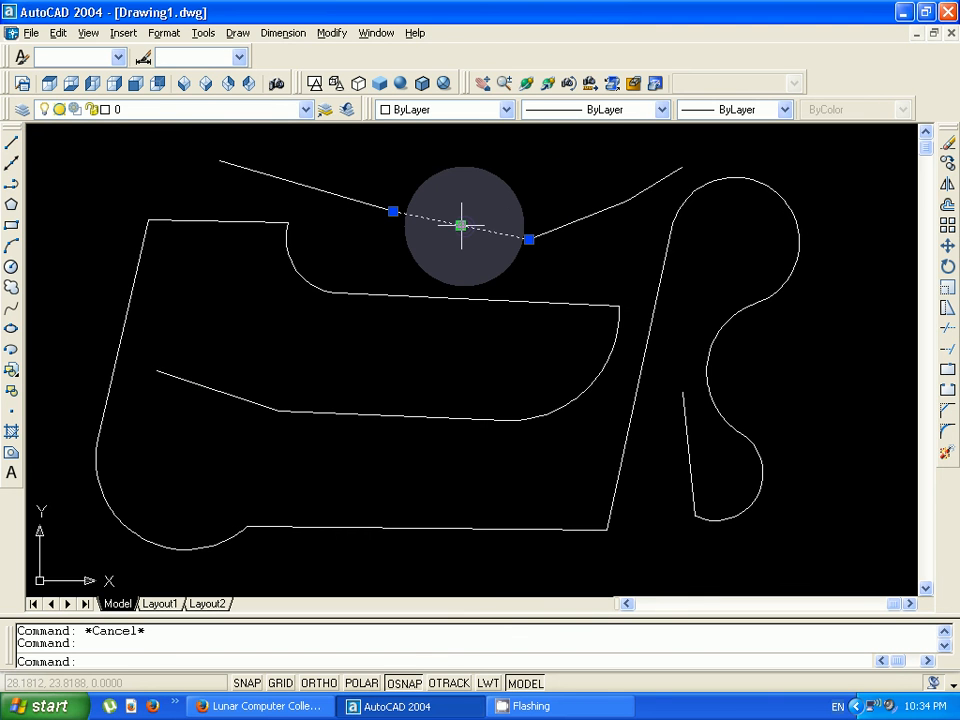
key("Escape")
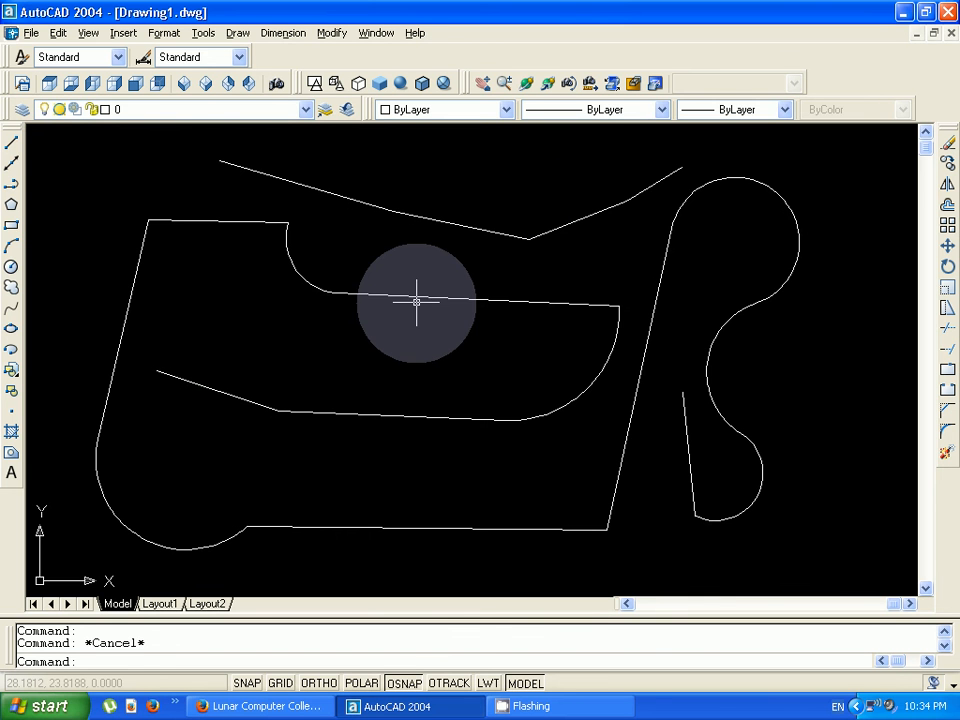
left_click(690, 461)
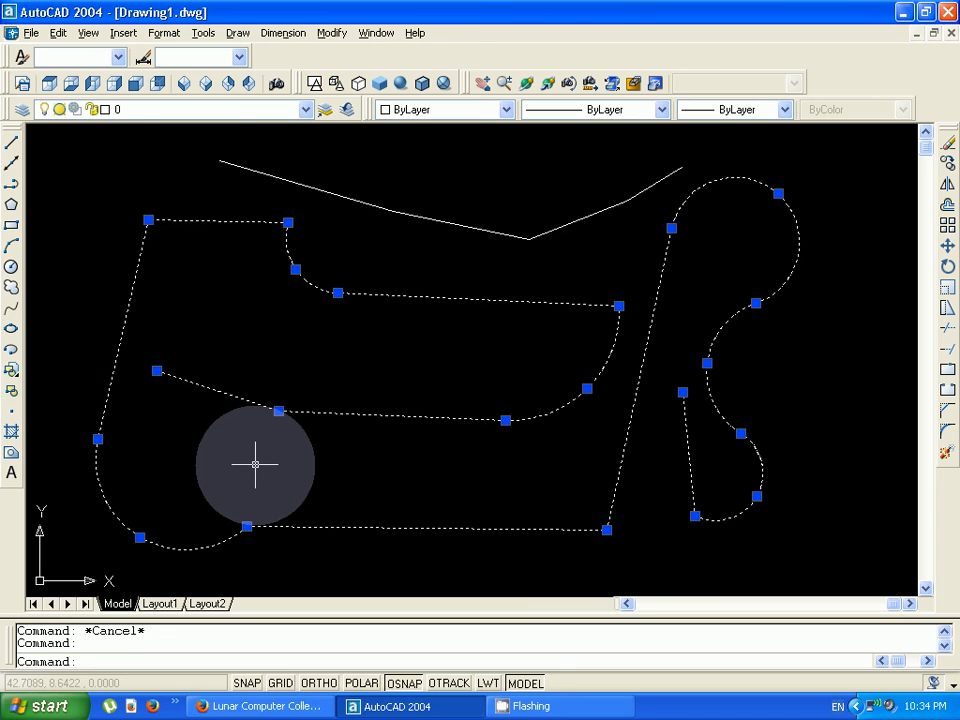
key("Escape")
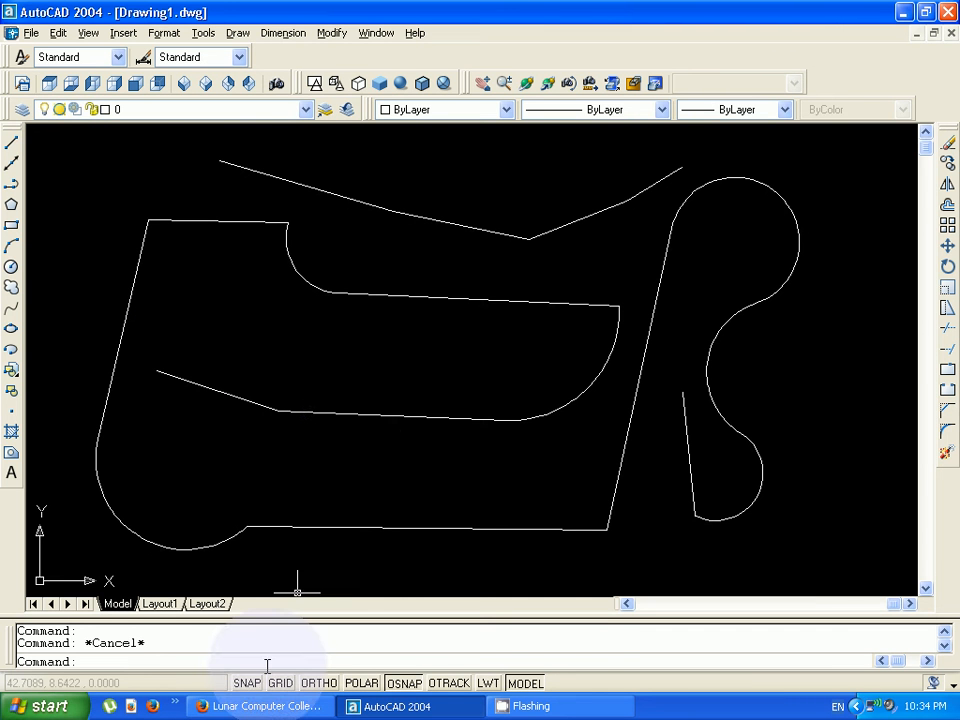
Switch to the Lunar Computer College YouTube channel page in Firefox
left_click(268, 707)
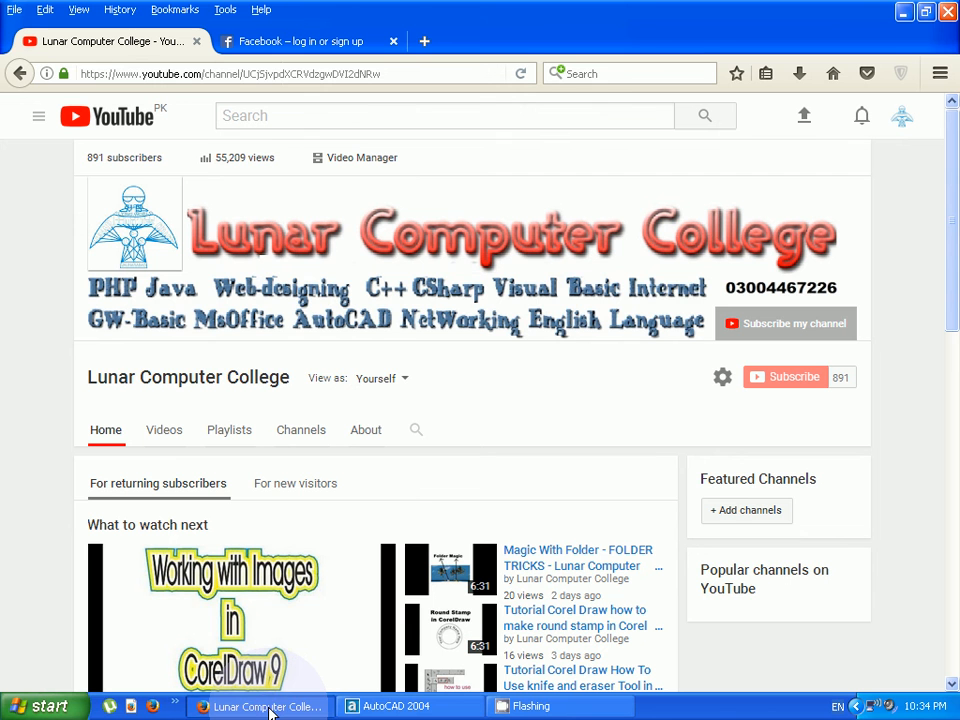